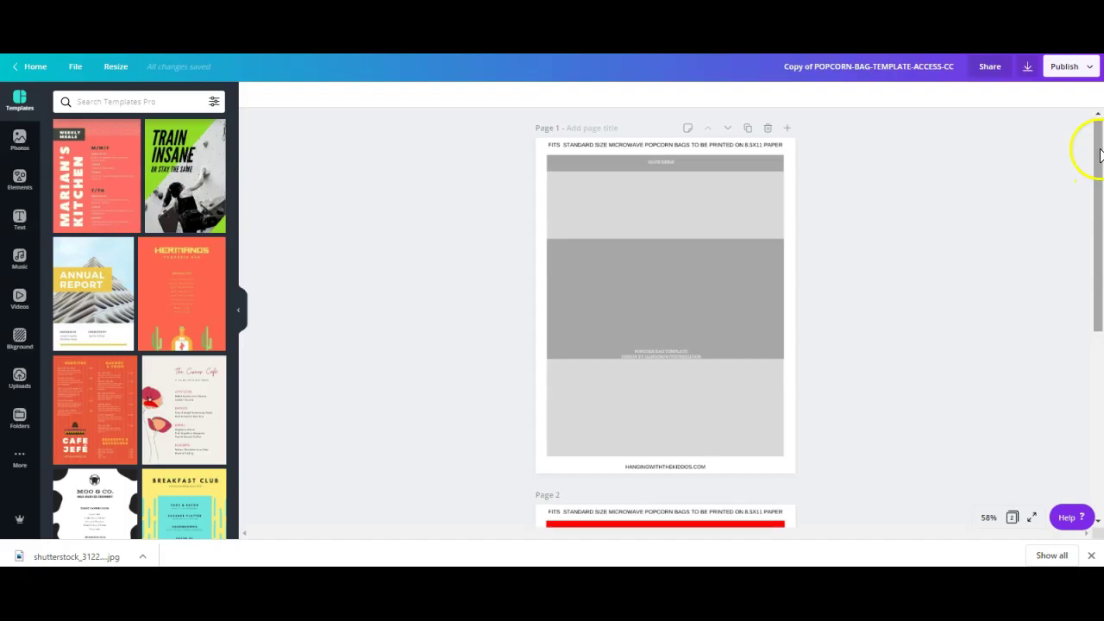
Try blue and black fills on page 2's upper panel and return it to red.
click(1098, 147)
mouse_move(1099, 147)
mouse_down()
mouse_move(1082, 317)
mouse_move(1100, 157)
mouse_up()
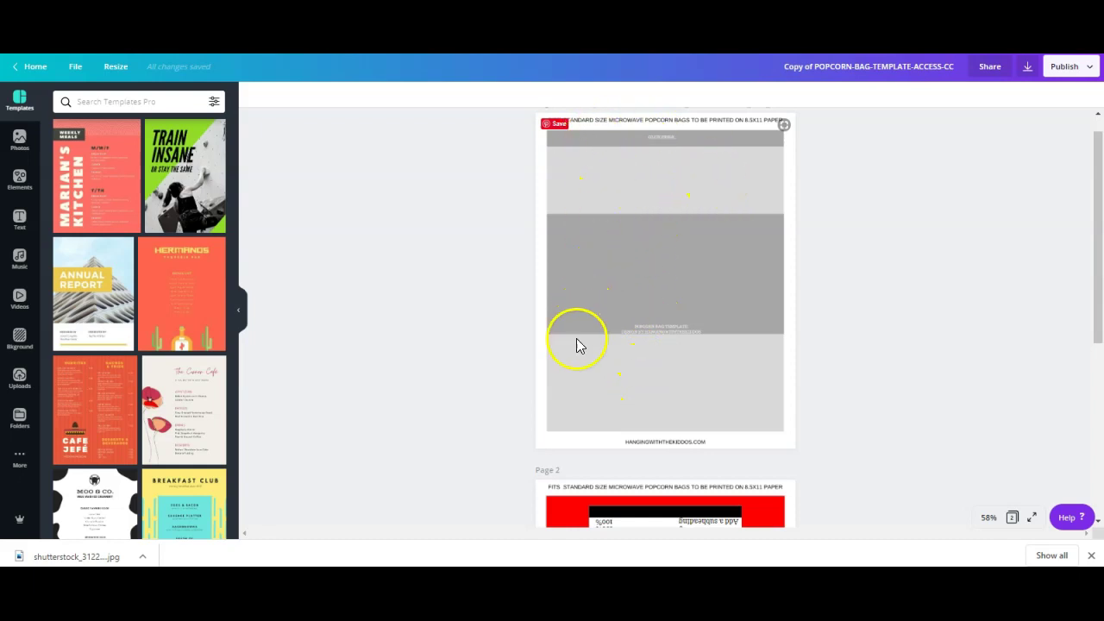
drag(1096, 143, 1076, 313)
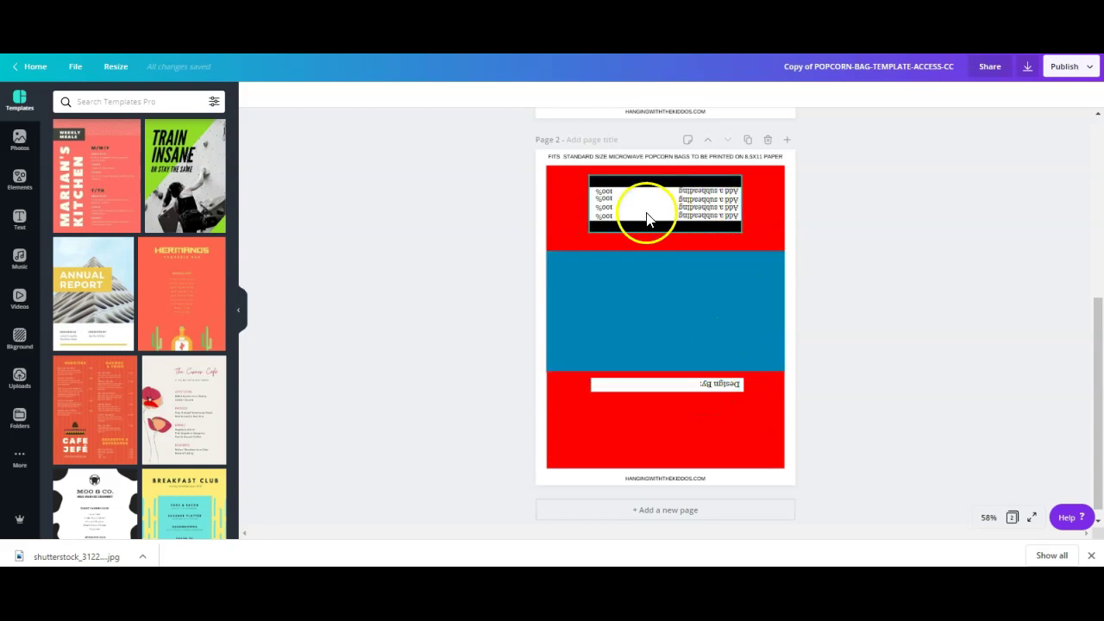
click(554, 212)
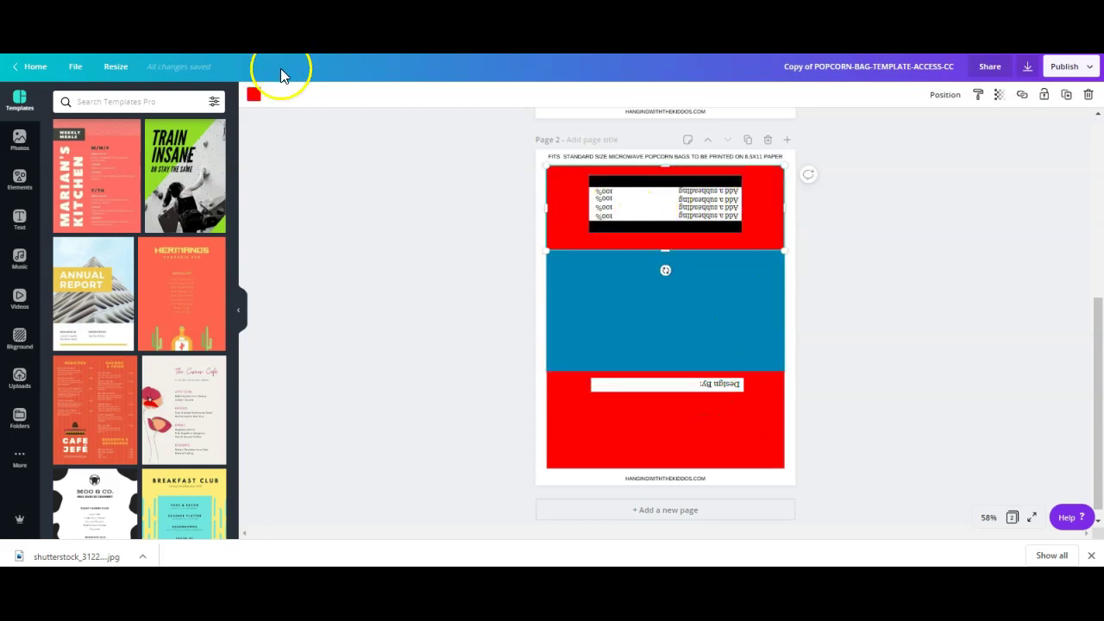
click(254, 96)
click(92, 205)
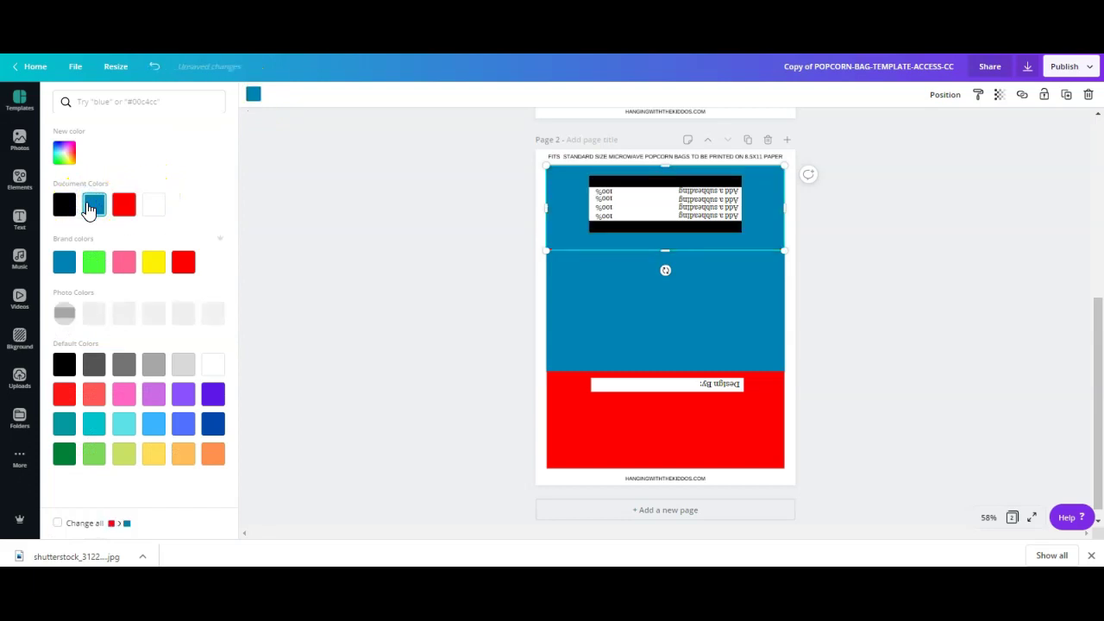
click(123, 205)
click(67, 211)
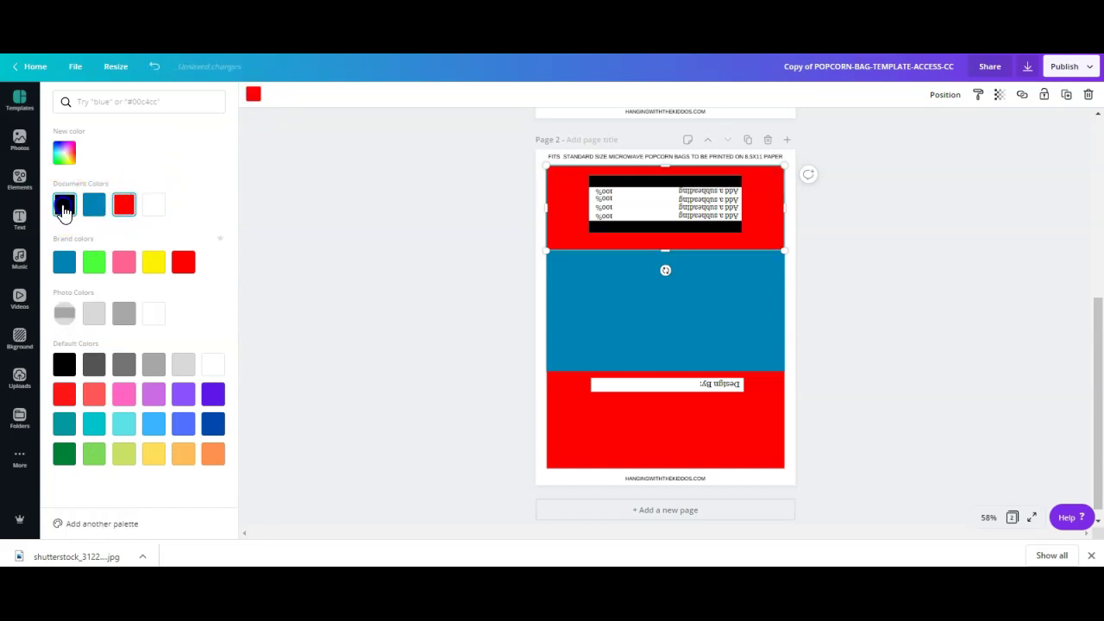
click(125, 209)
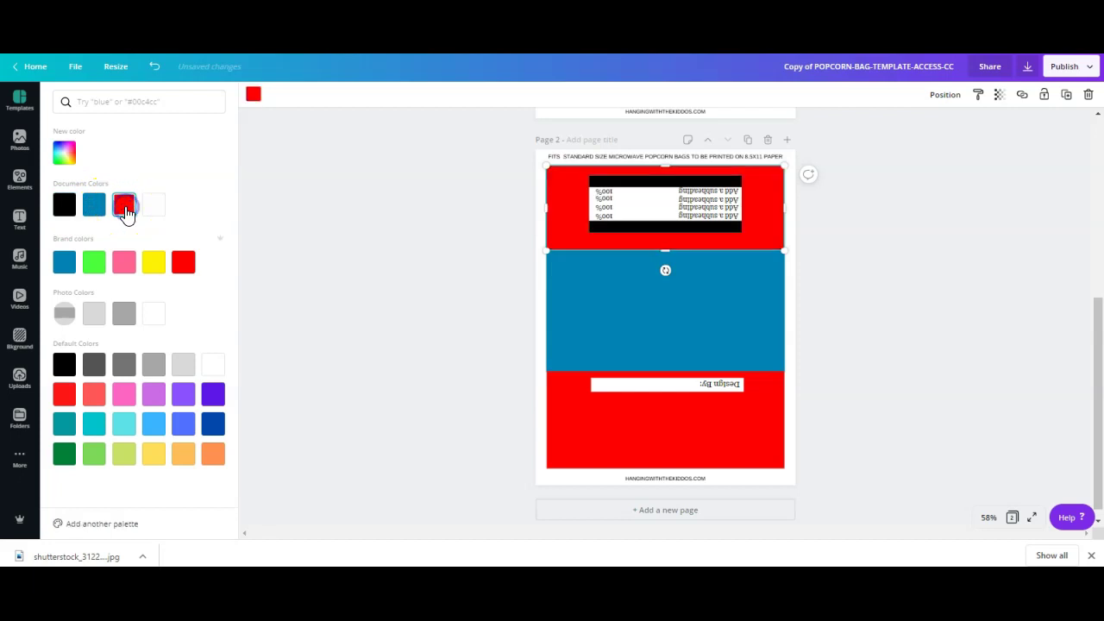
Try a white fill on page 2's middle panel and return it to blue.
click(774, 296)
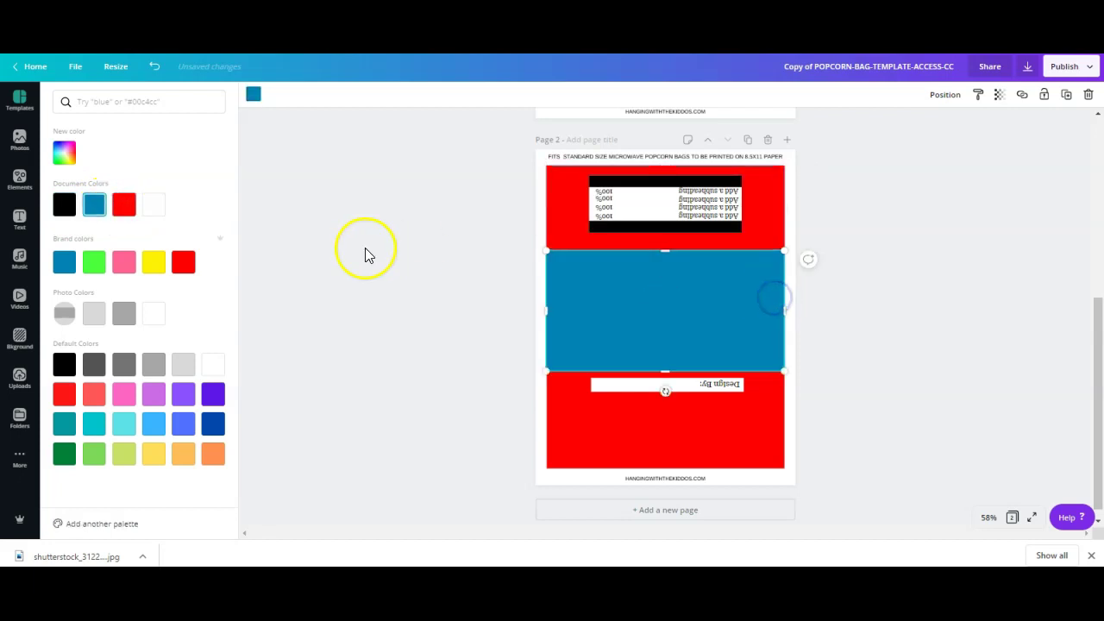
click(152, 215)
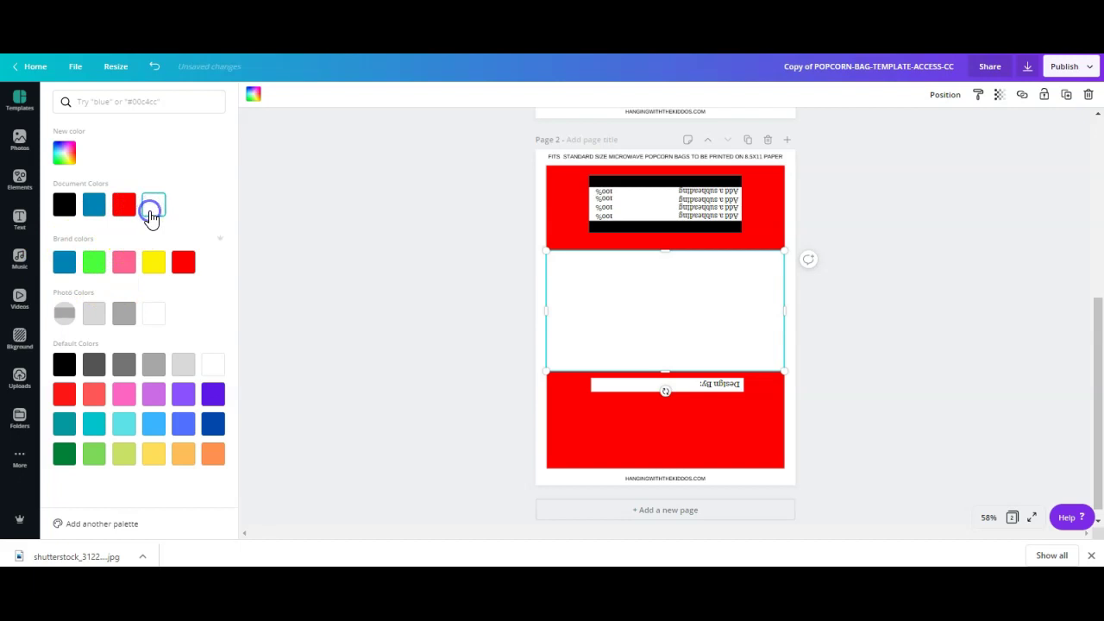
click(94, 207)
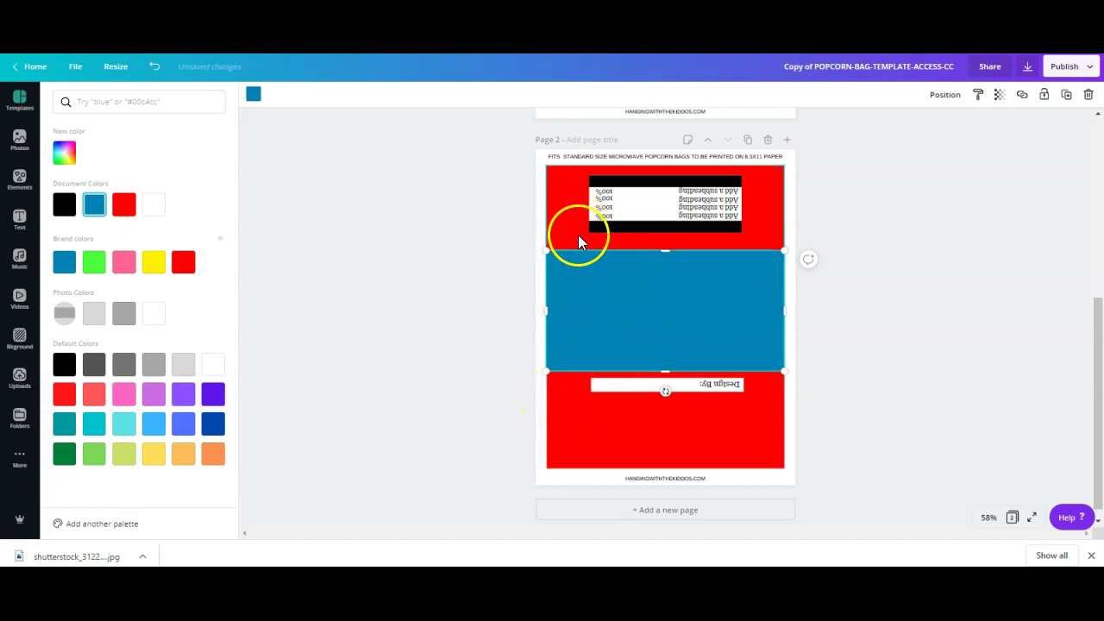
click(718, 210)
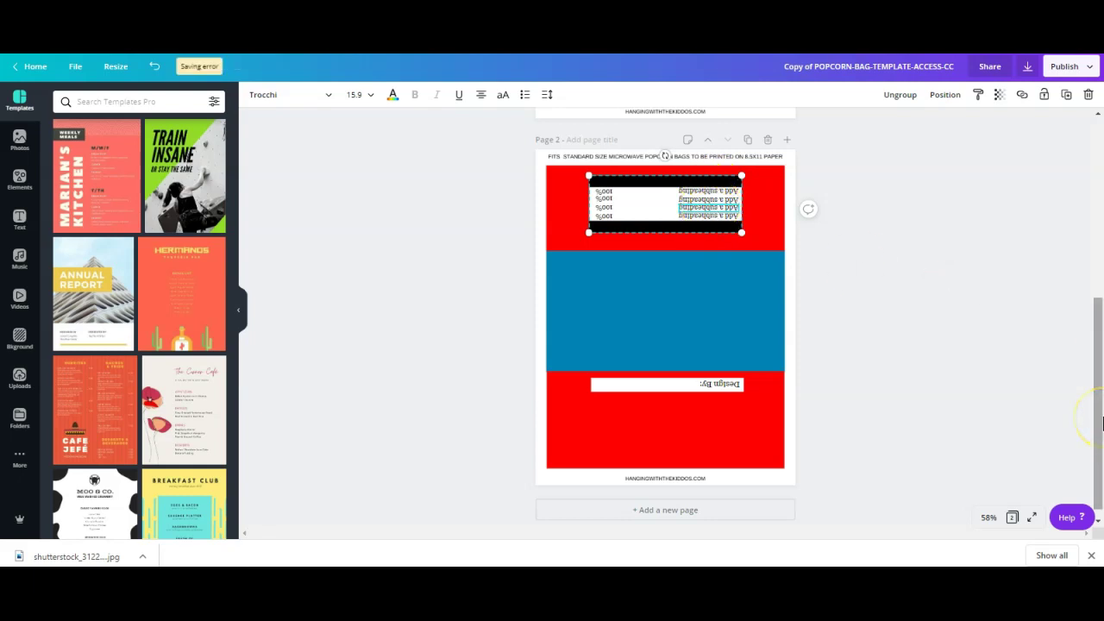
scroll(1102, 420, down, 1)
click(733, 373)
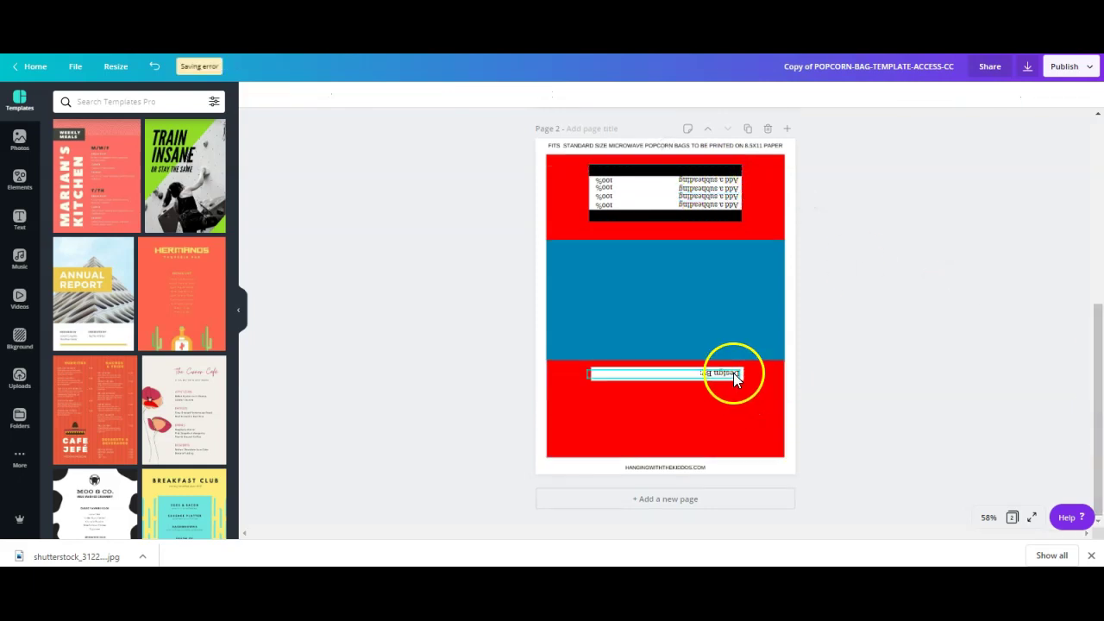
click(713, 375)
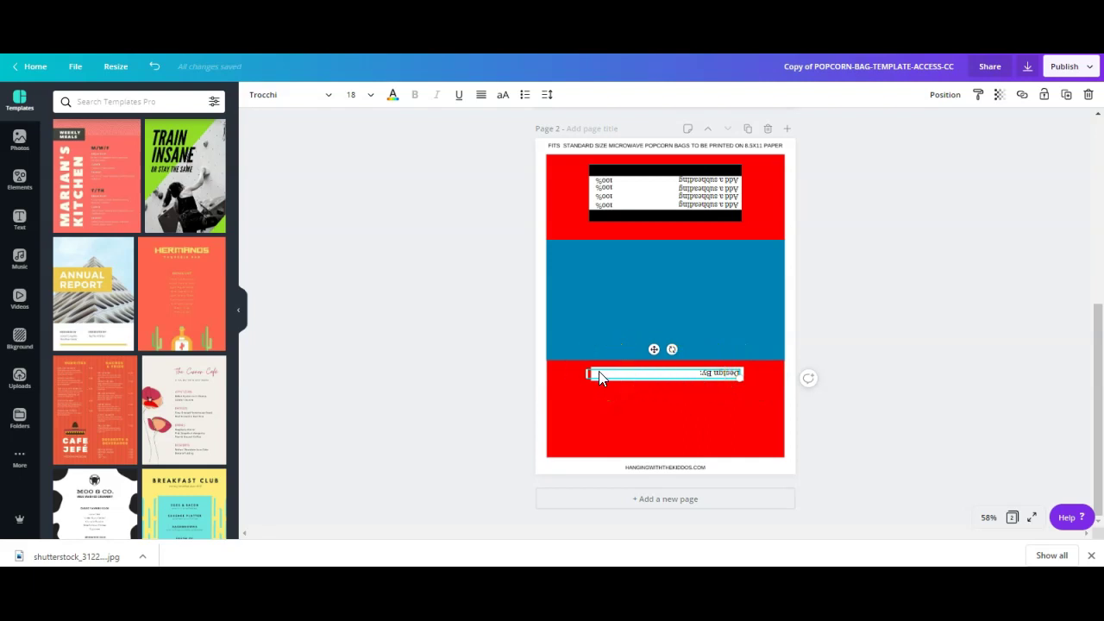
Add a square shape to page 1 and resize it to cover the dark grey middle panel.
drag(1101, 441, 1082, 361)
drag(1100, 270, 1100, 135)
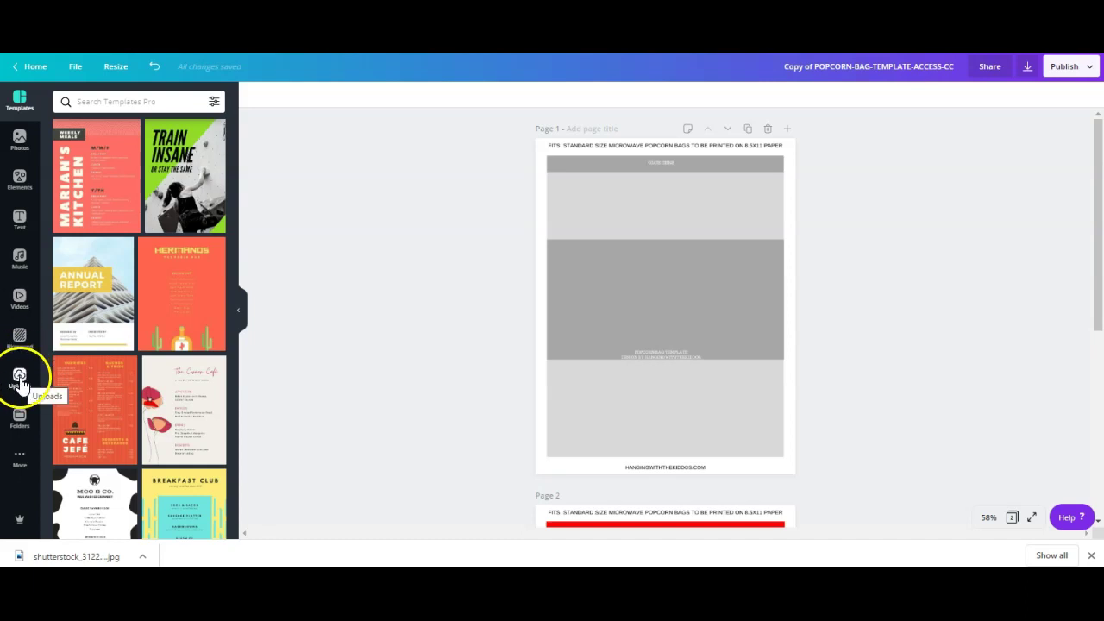
click(17, 181)
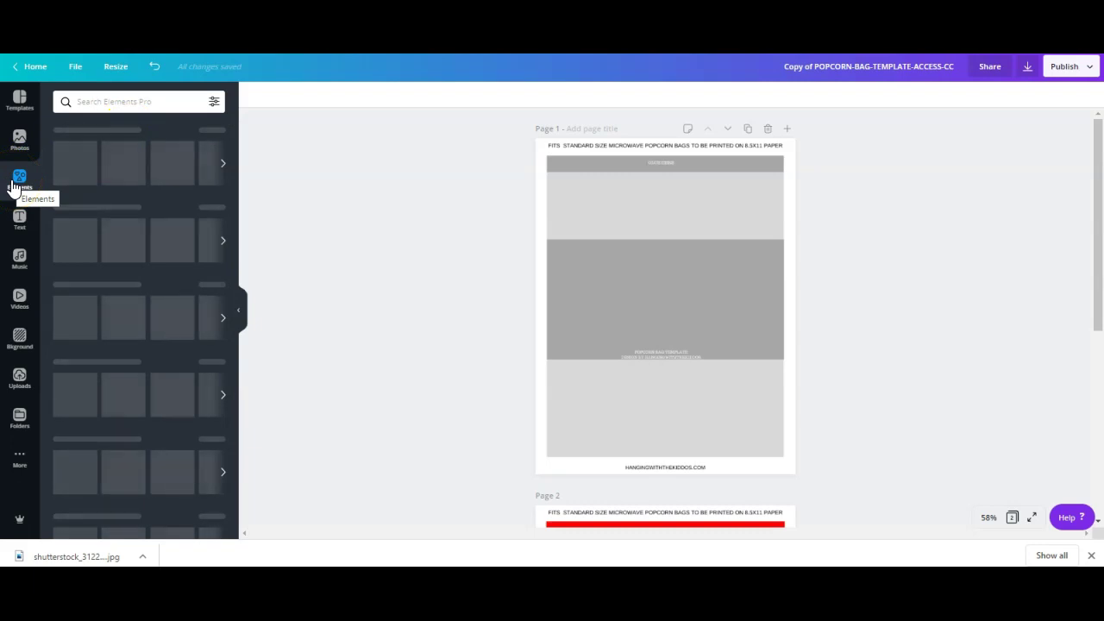
drag(246, 258, 241, 347)
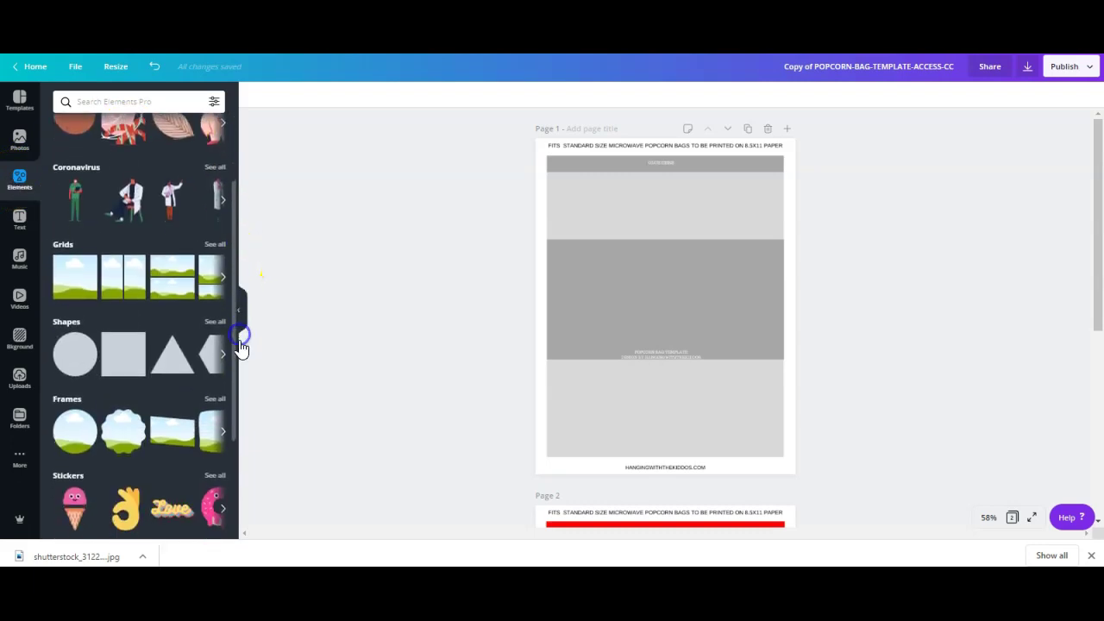
click(121, 350)
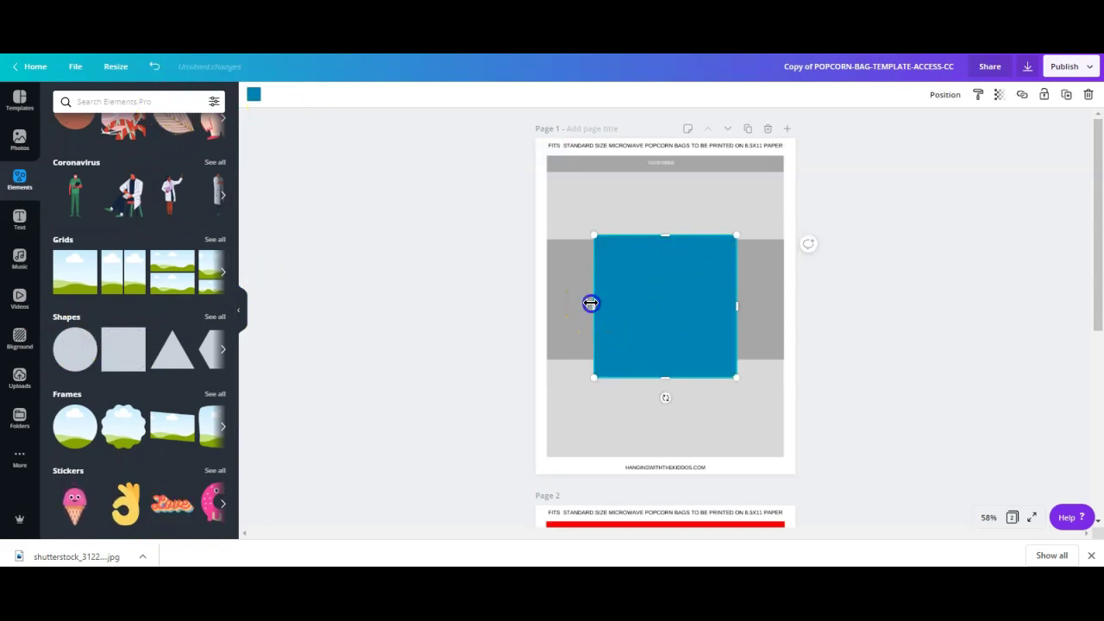
drag(557, 296, 544, 293)
drag(736, 303, 784, 301)
drag(662, 377, 657, 353)
Fill the new rectangle on page 1 with the document's red.
click(253, 97)
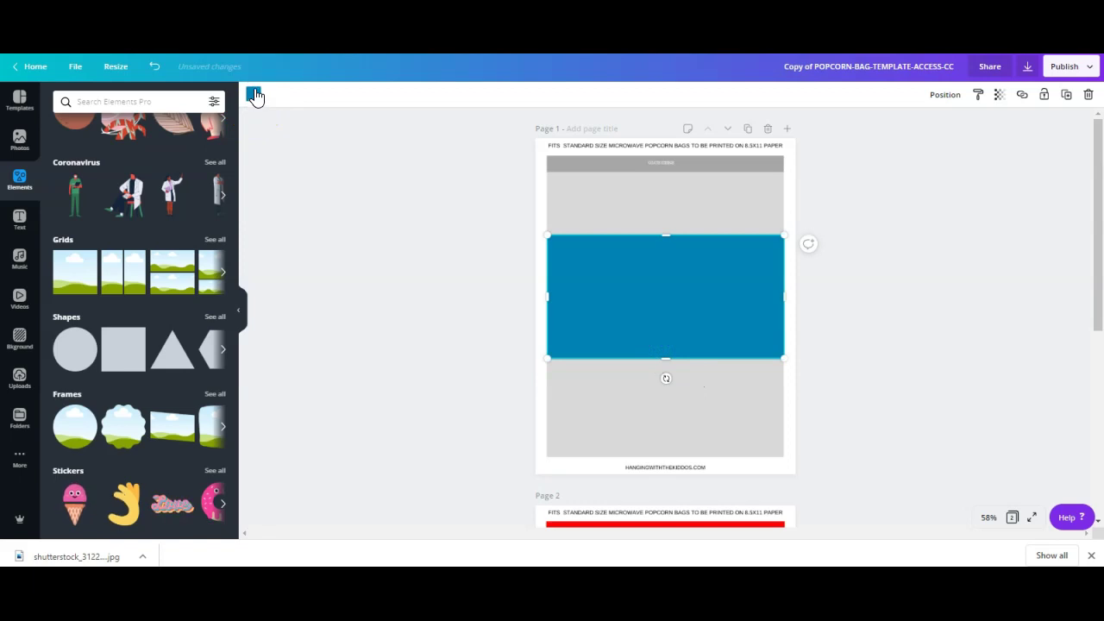
click(124, 205)
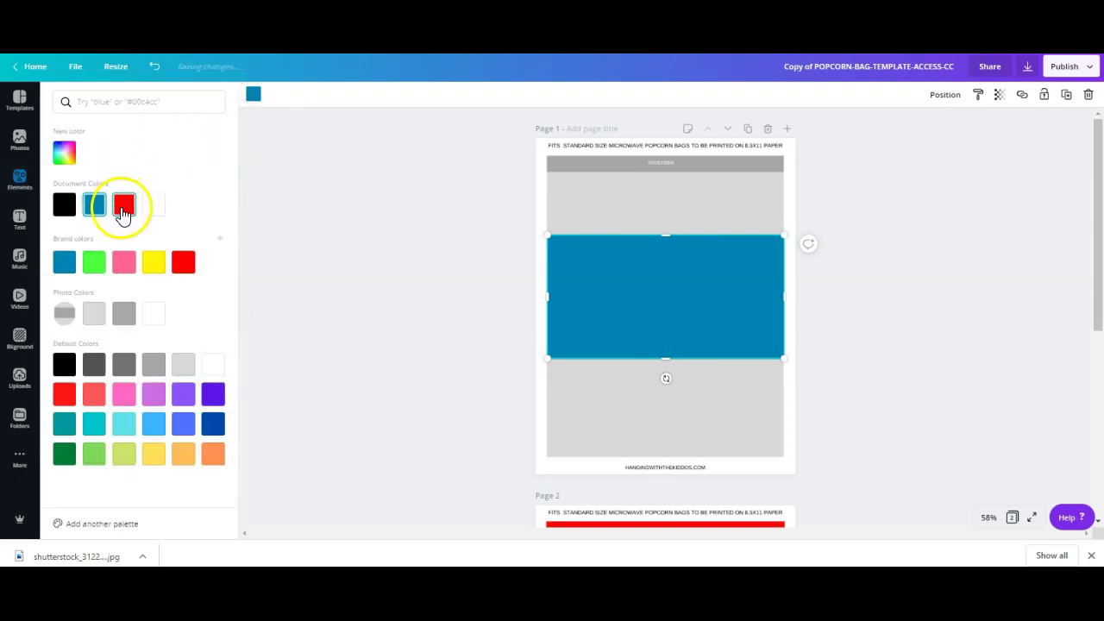
click(356, 213)
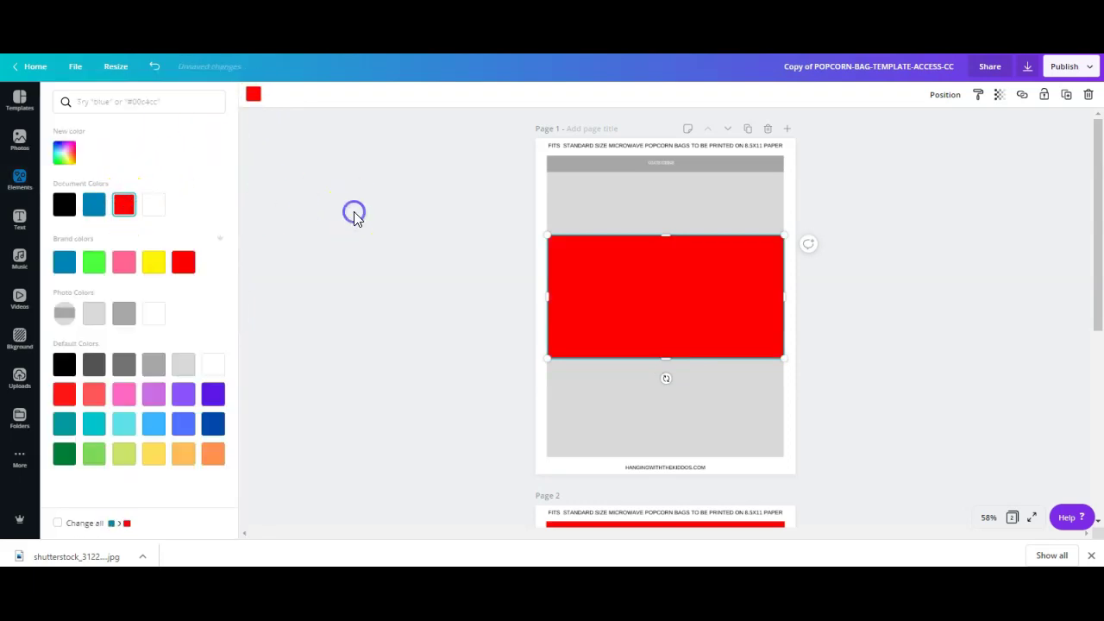
Add the "love, peace, and joy" font combination to page 1.
click(20, 222)
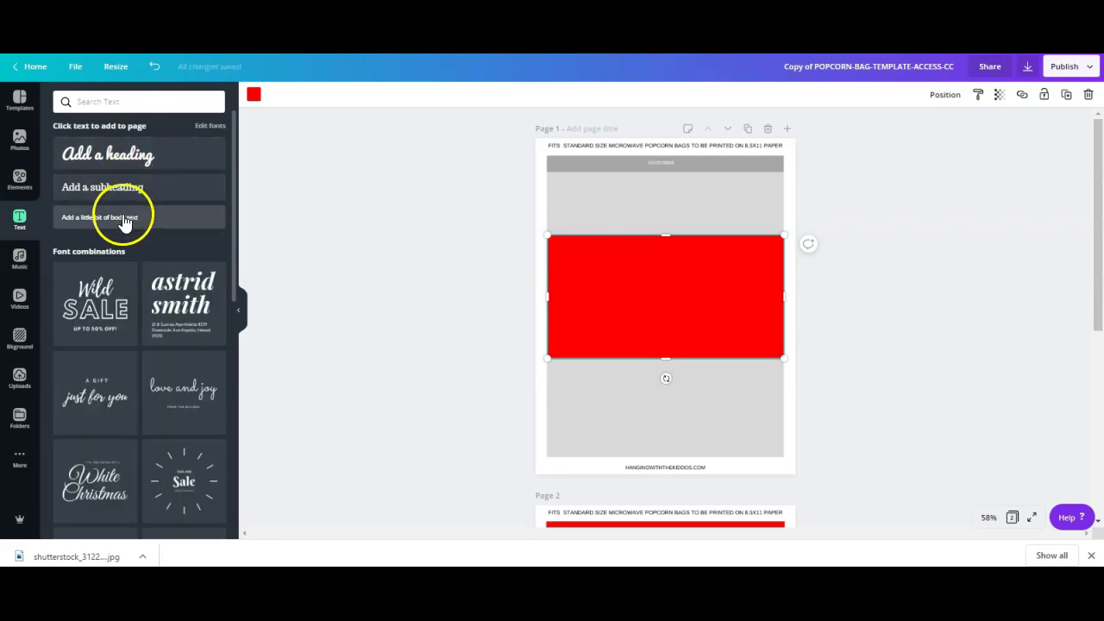
drag(237, 171, 240, 262)
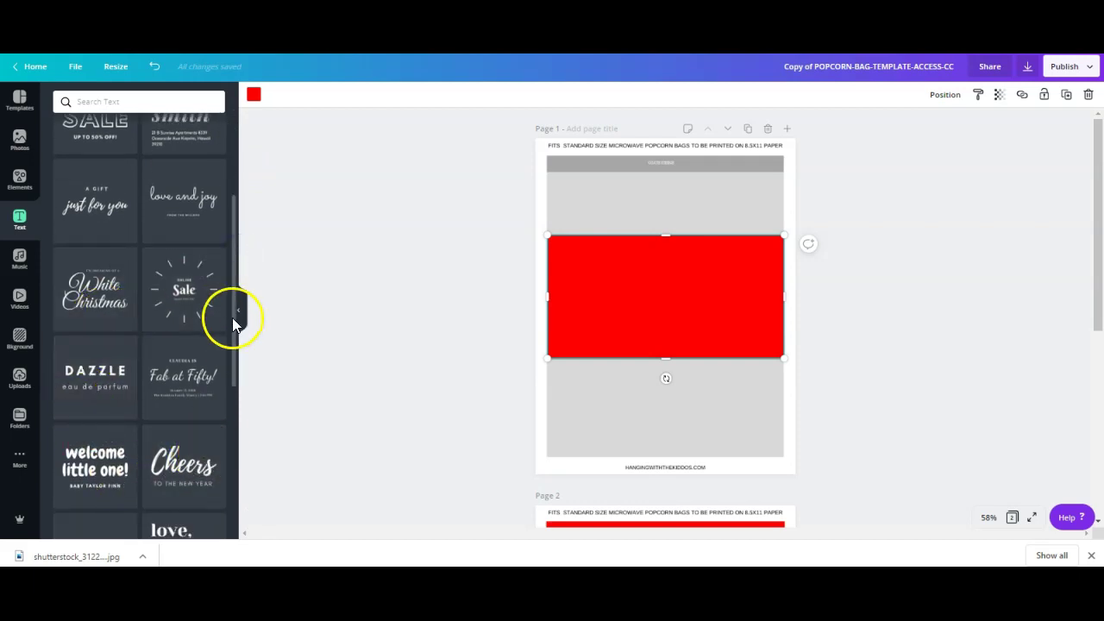
drag(237, 313, 234, 374)
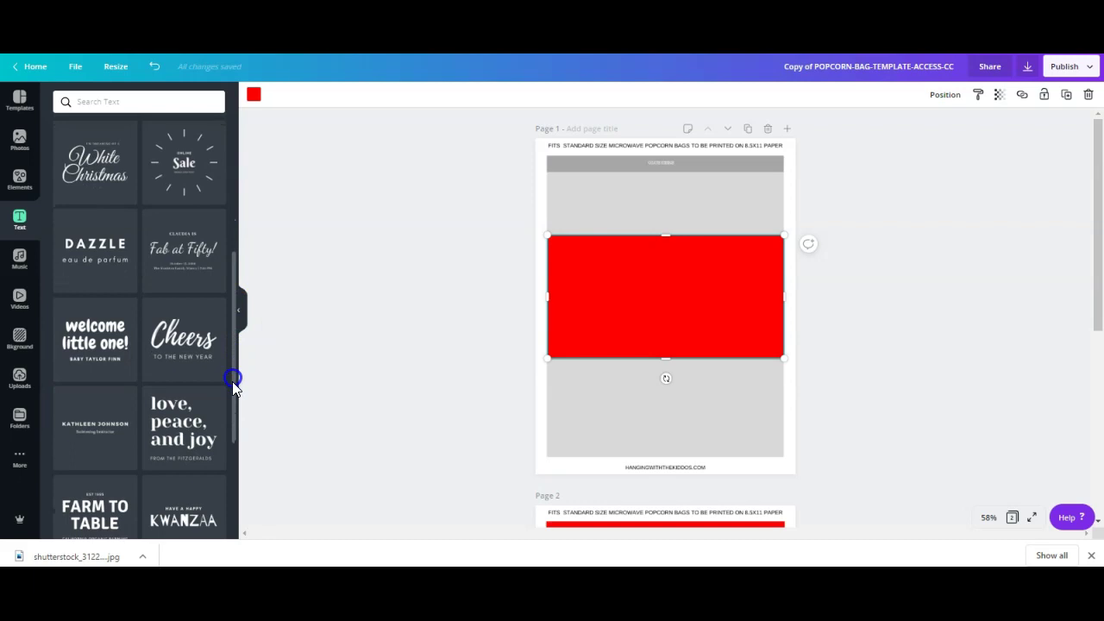
click(174, 431)
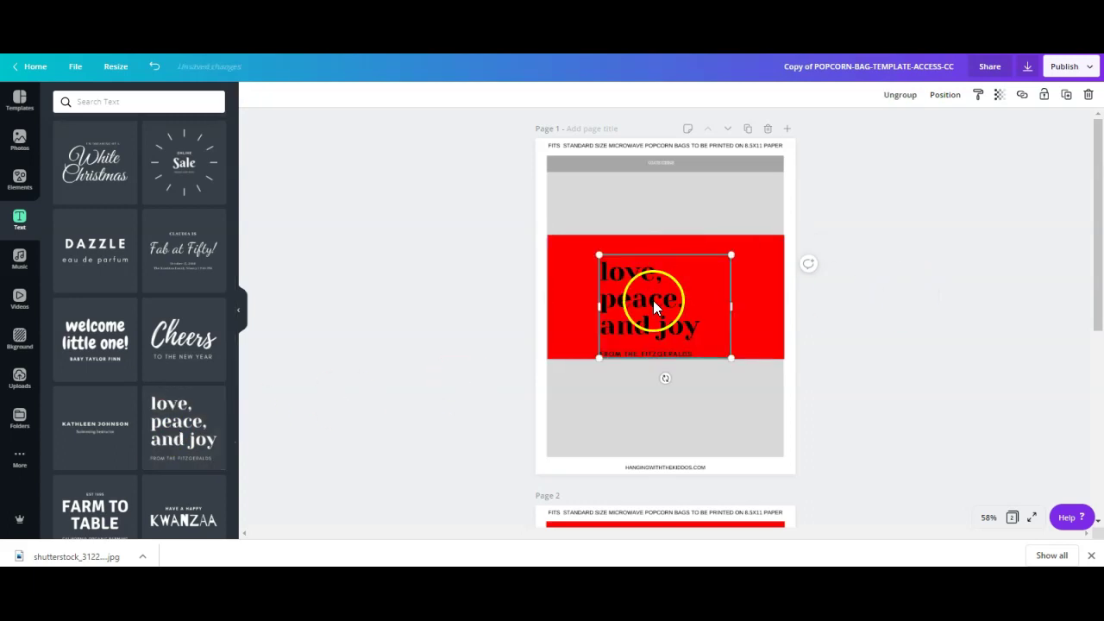
Ungroup the added font combination and delete its small line beneath the heading.
click(619, 354)
click(897, 95)
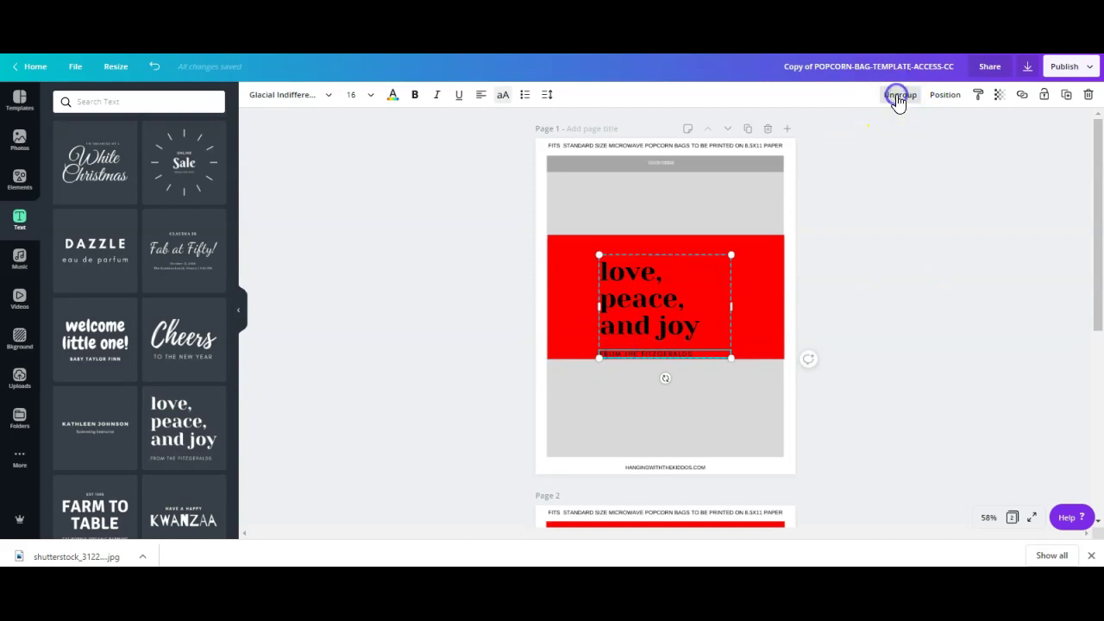
click(875, 292)
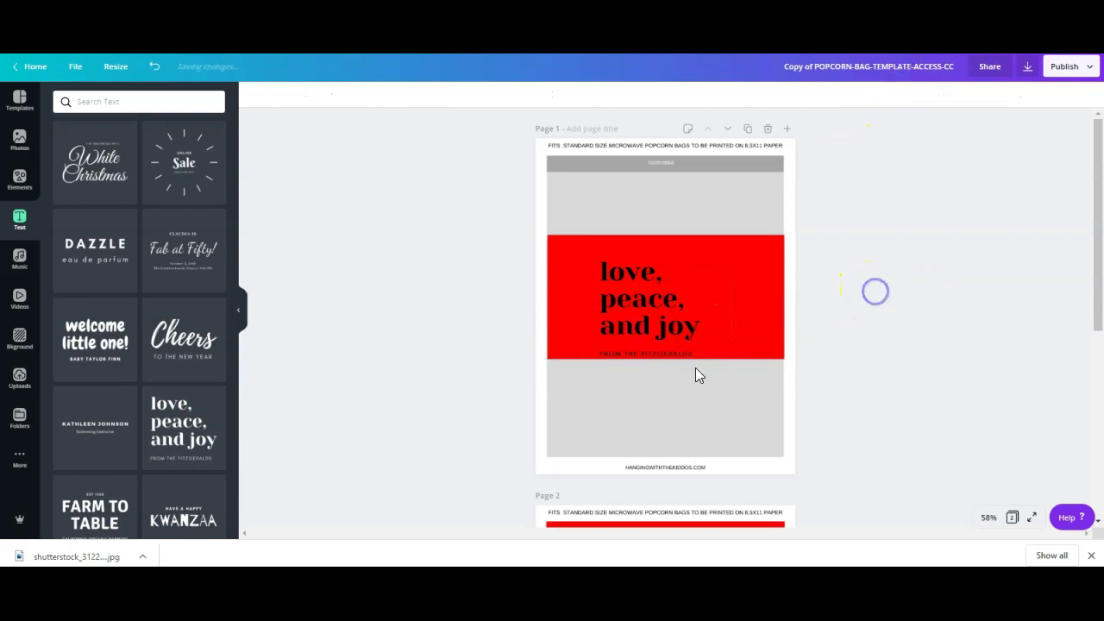
click(655, 352)
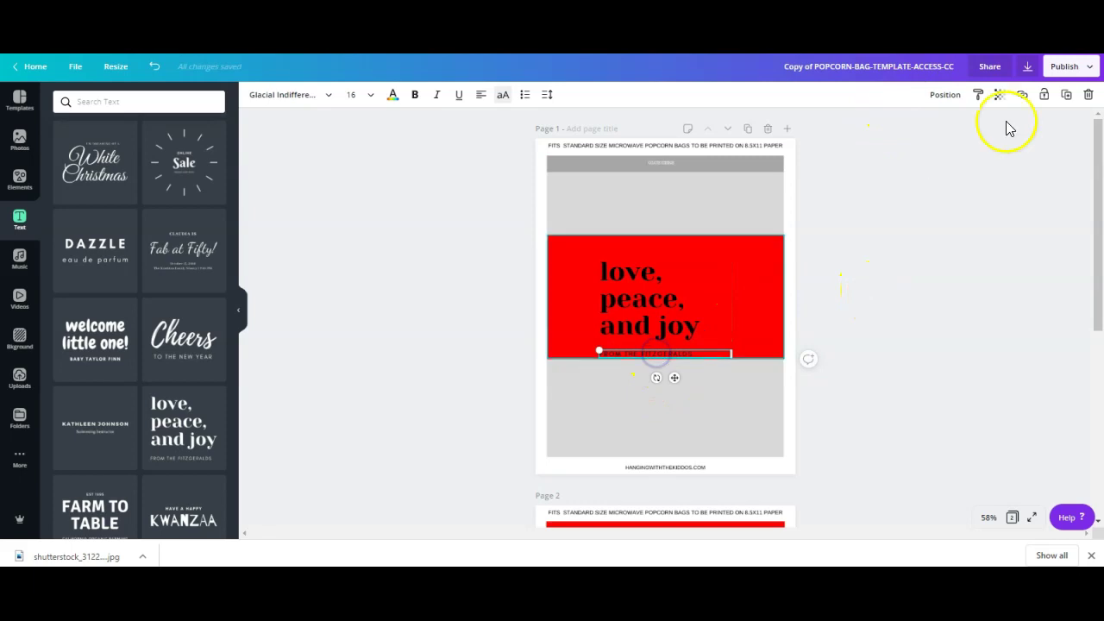
click(1091, 92)
Replace the heading text with "FAMILY MOVIE NIGHT" and extend its text box to the left side of the red rectangle.
click(634, 298)
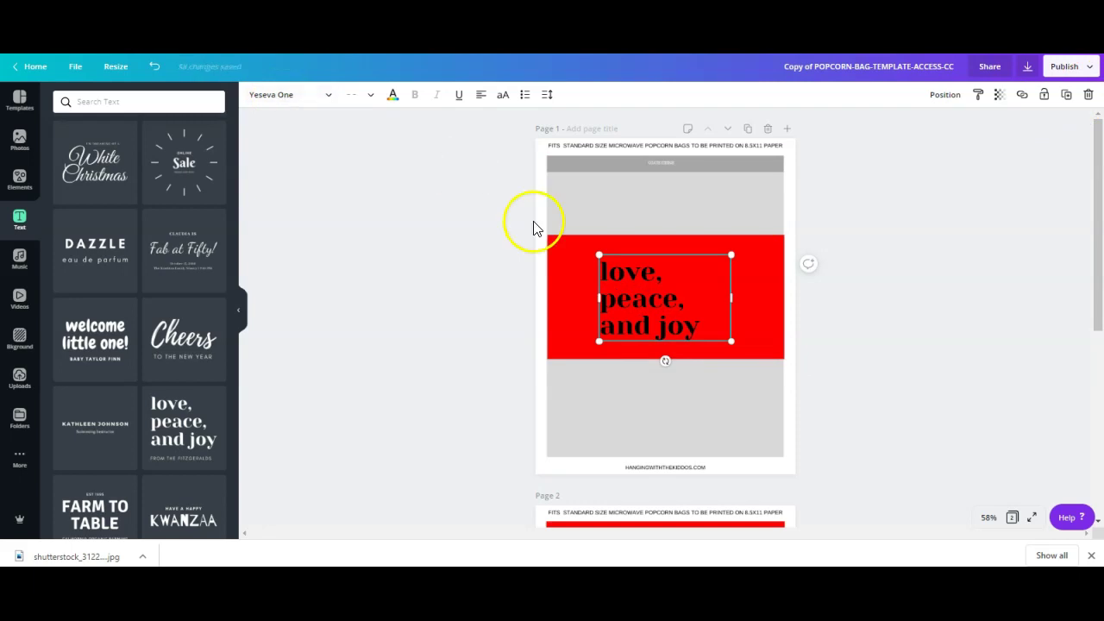
double_click(708, 332)
click(708, 332)
double_click(707, 332)
drag(707, 332, 611, 267)
click(612, 269)
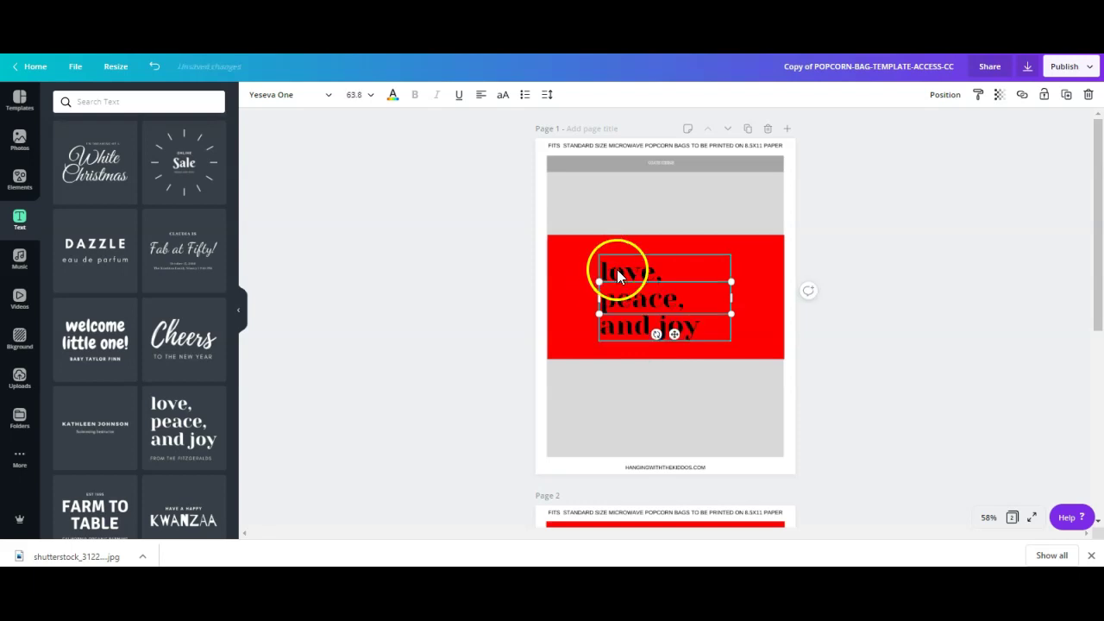
double_click(619, 273)
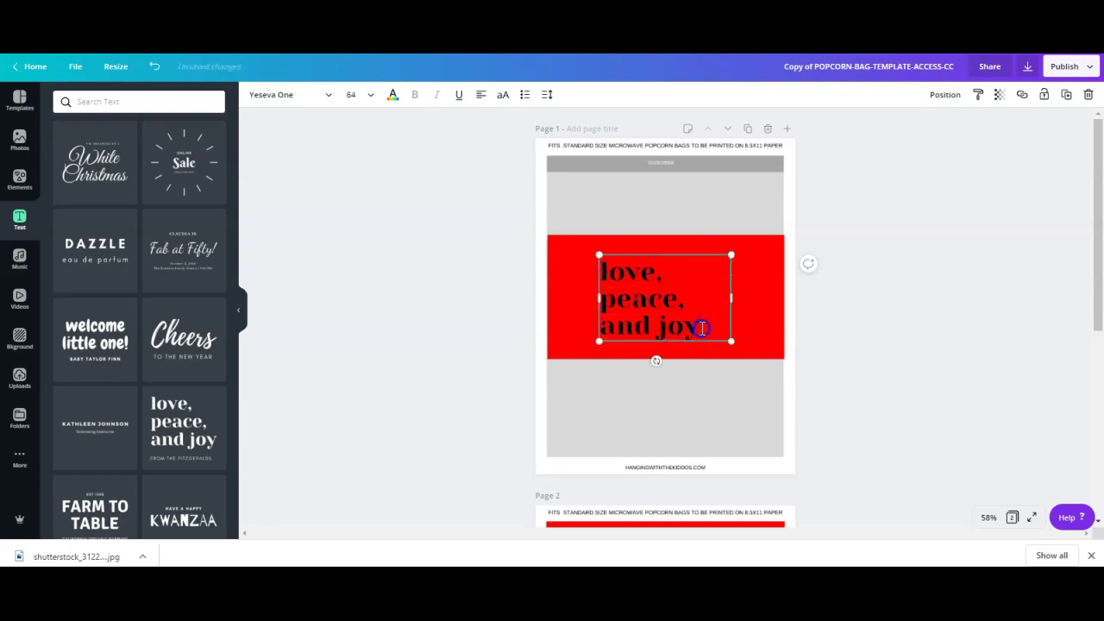
drag(702, 324, 618, 276)
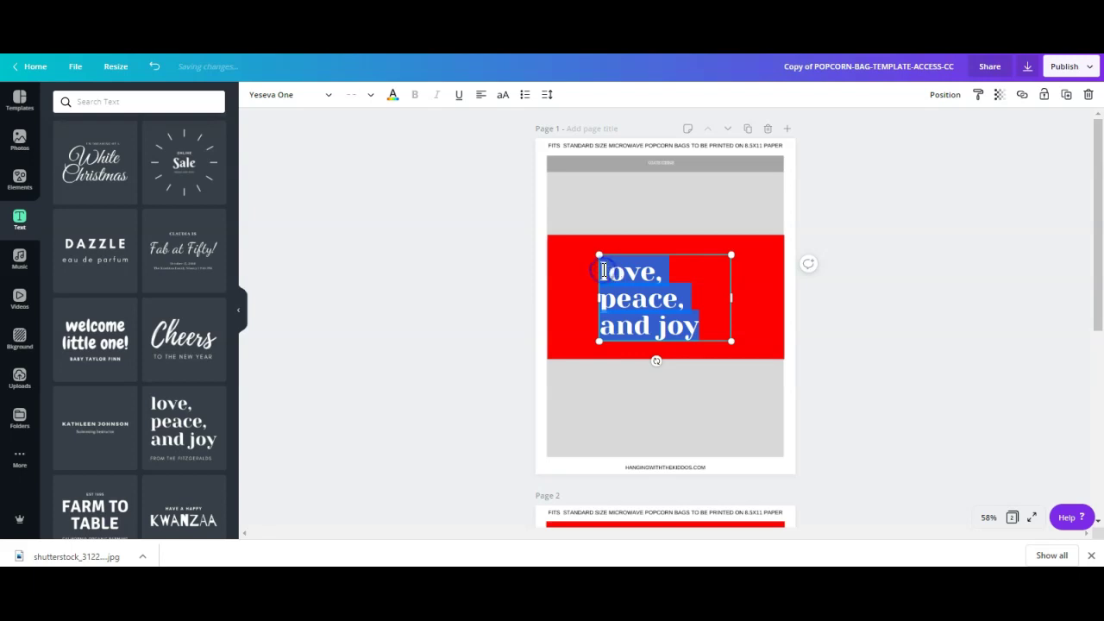
text(FAM)
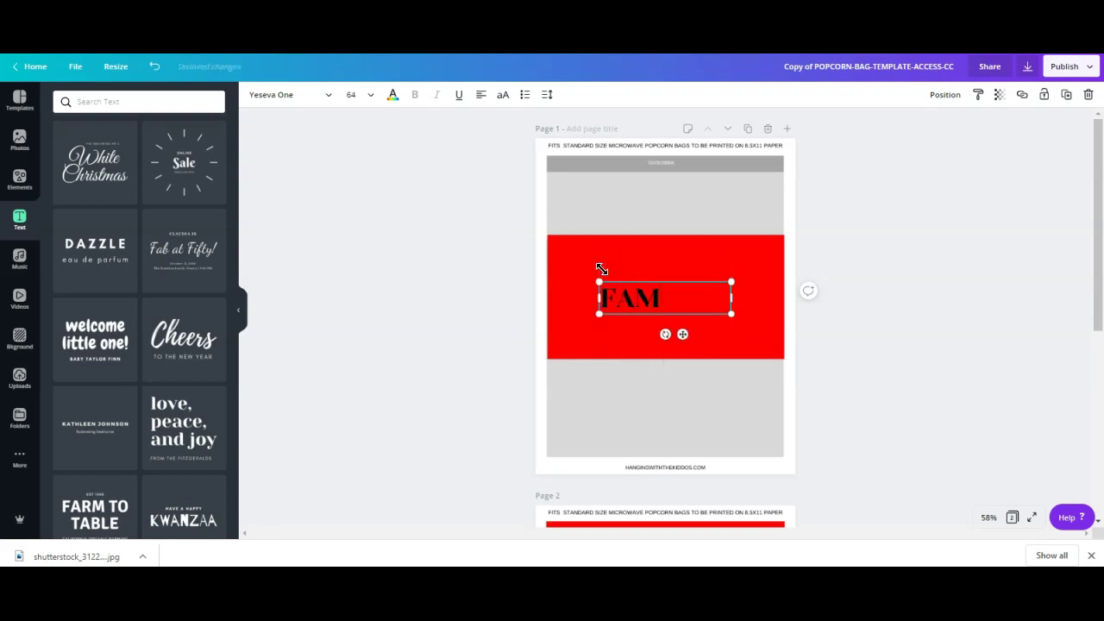
text(ILY M)
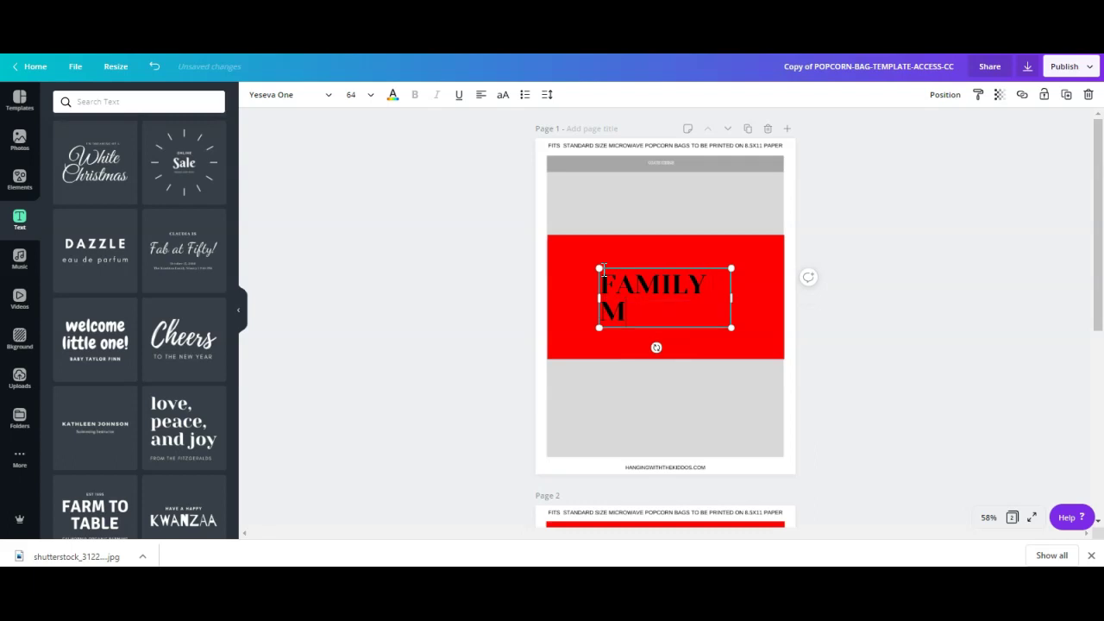
text(OVIE NI)
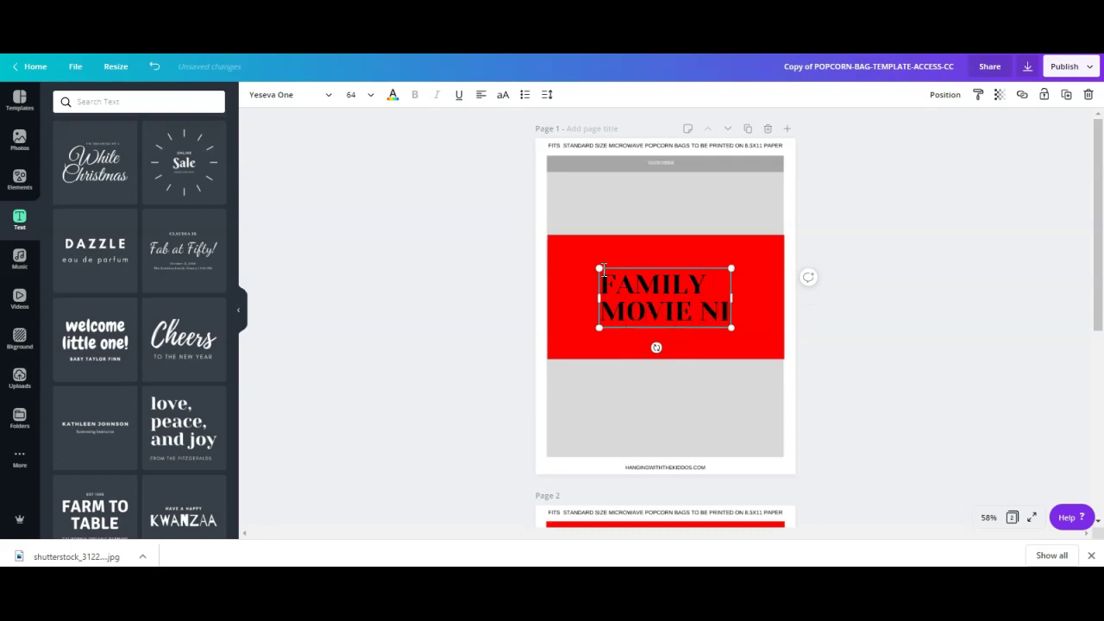
text(GHT)
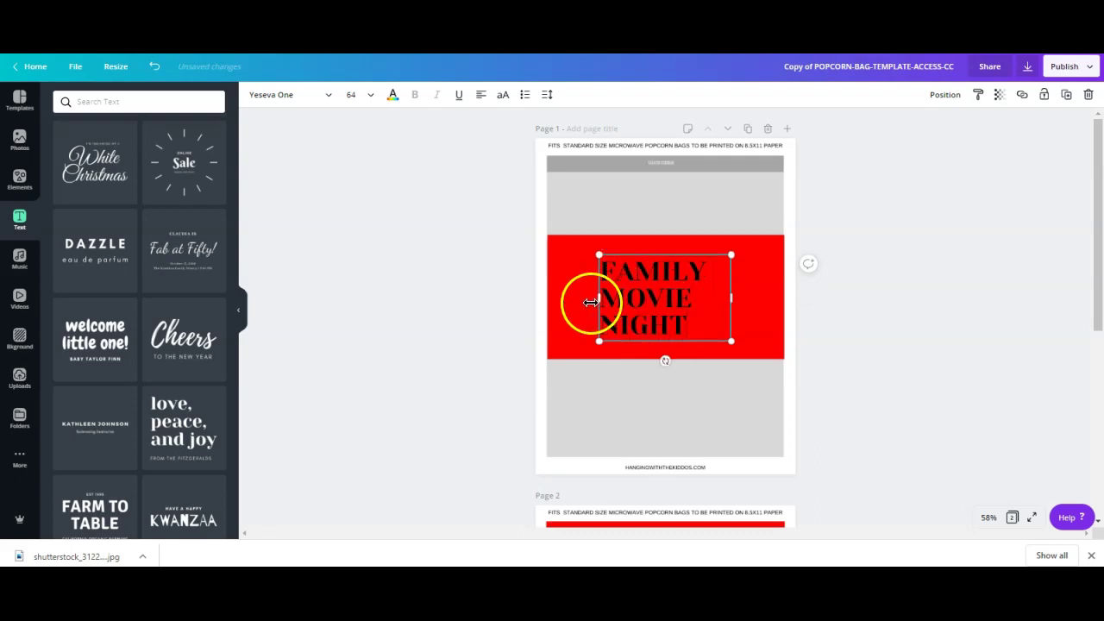
drag(600, 298, 552, 296)
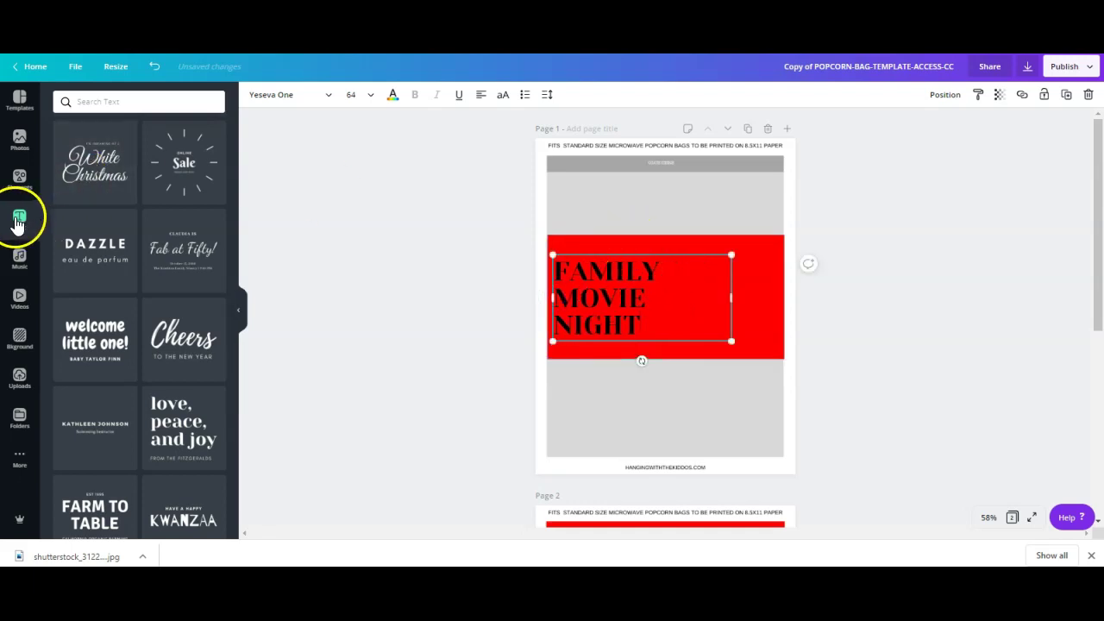
Add a new heading to page 1 below the existing text and set its wording to "FAMILY MOVIE NIGHT".
drag(237, 319, 236, 143)
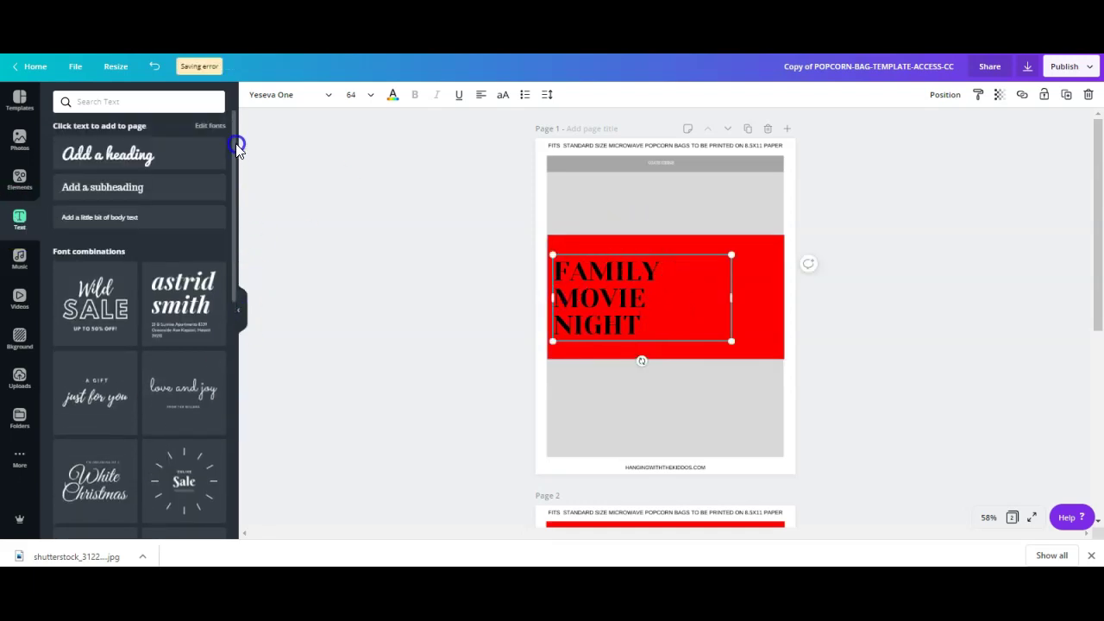
click(135, 166)
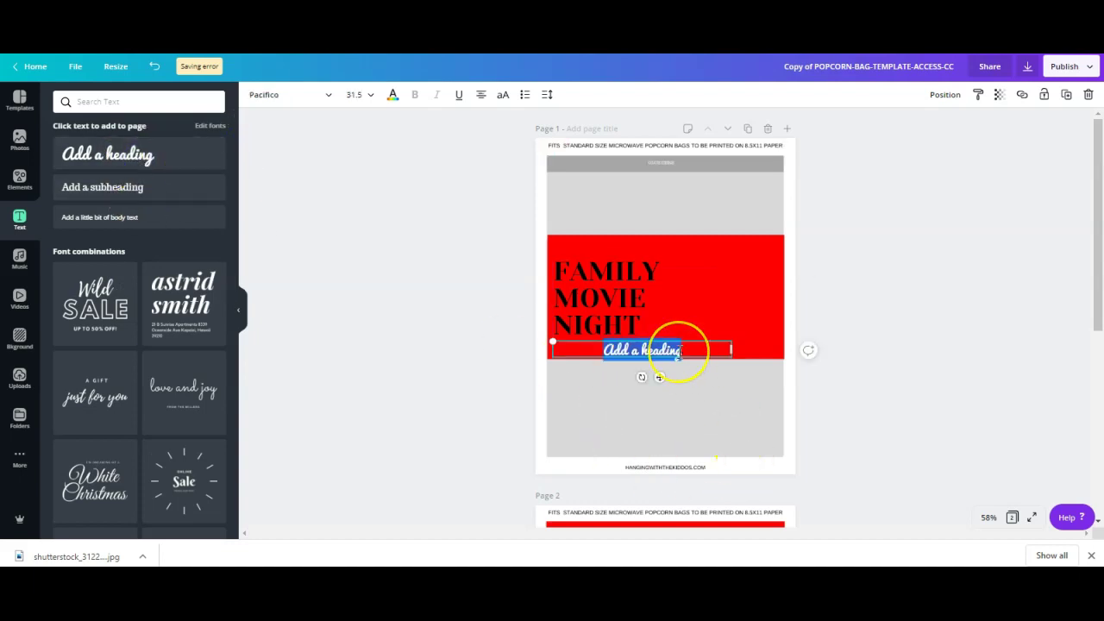
text(Fi)
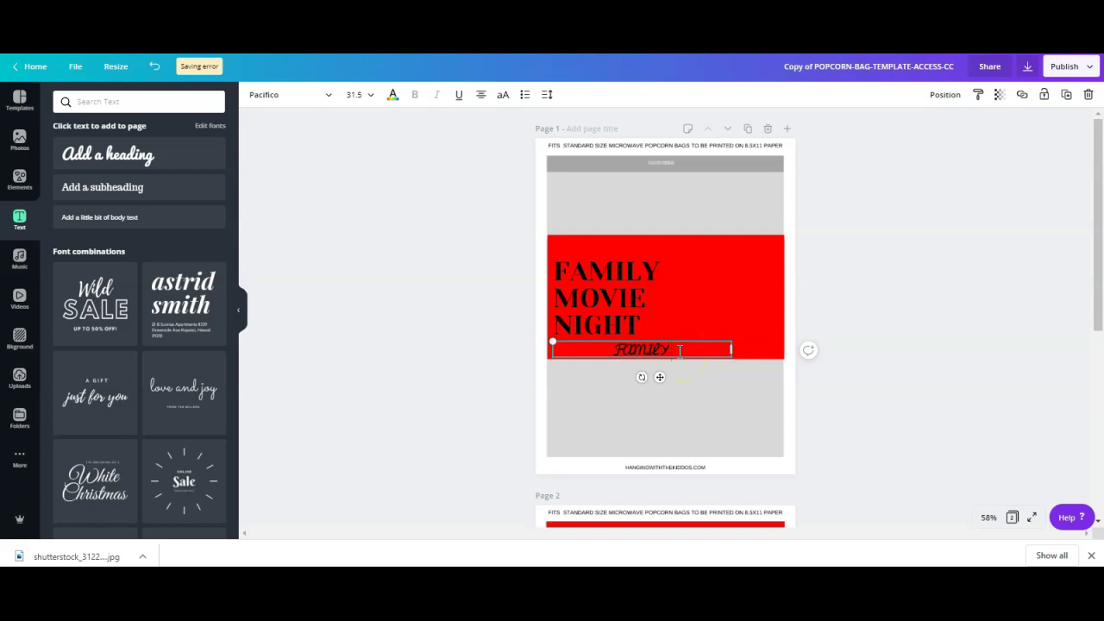
text(VIE NIGHT)
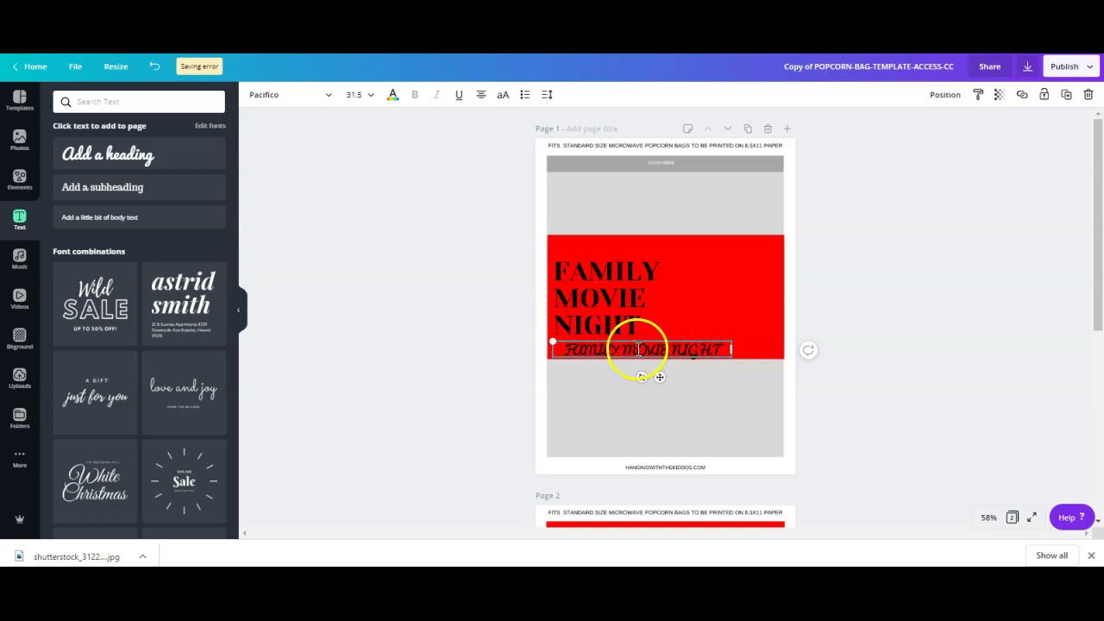
Browse the available fonts for the new "FAMILY MOVIE NIGHT" heading.
click(287, 95)
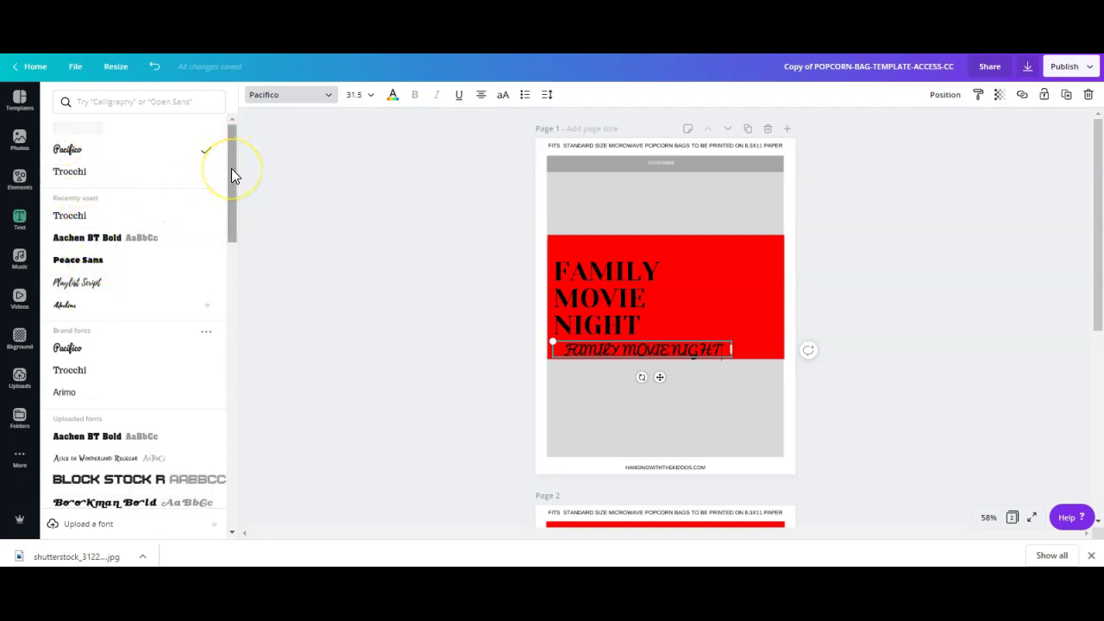
drag(233, 172, 235, 337)
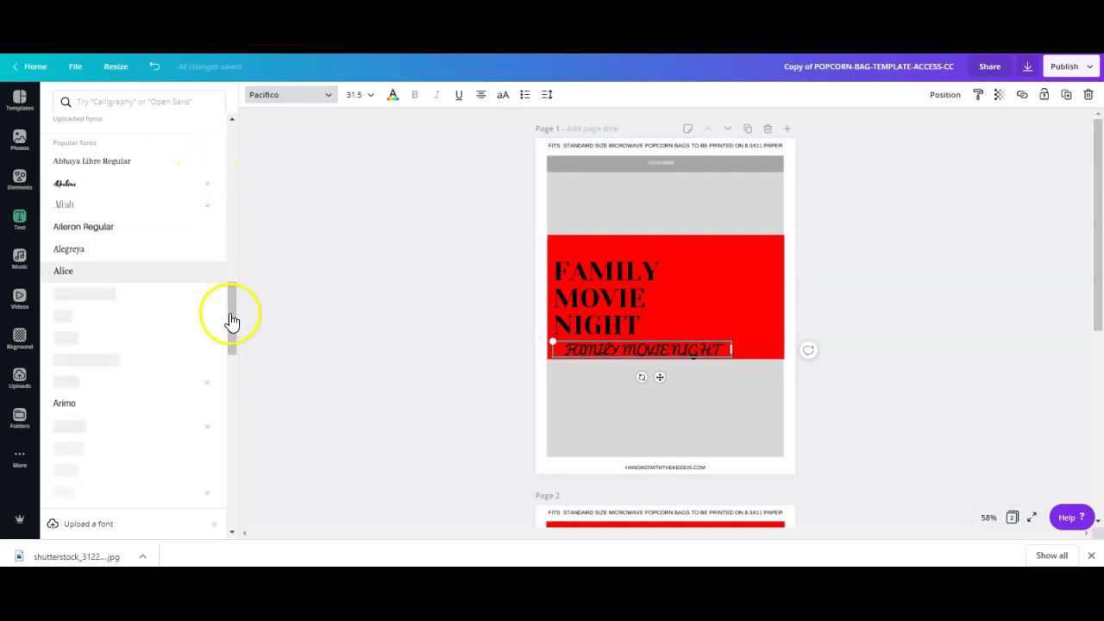
drag(233, 332, 245, 168)
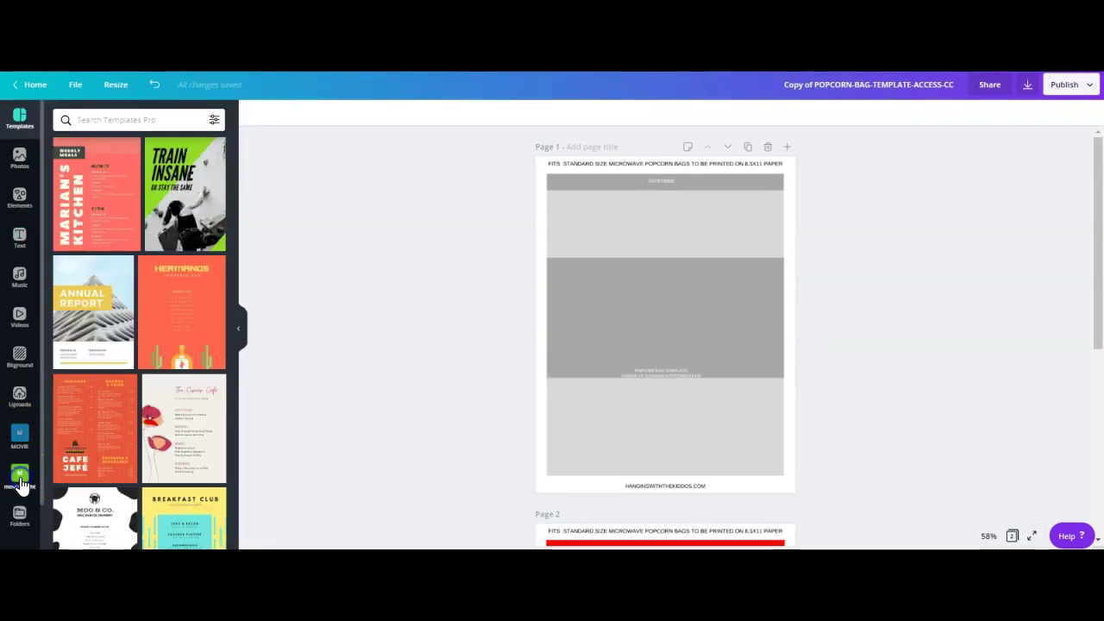
Add the "movie night" folder's girl with braids on a red armchair to page 1, scaled to fit the left part of the dark grey middle panel.
click(20, 476)
click(77, 365)
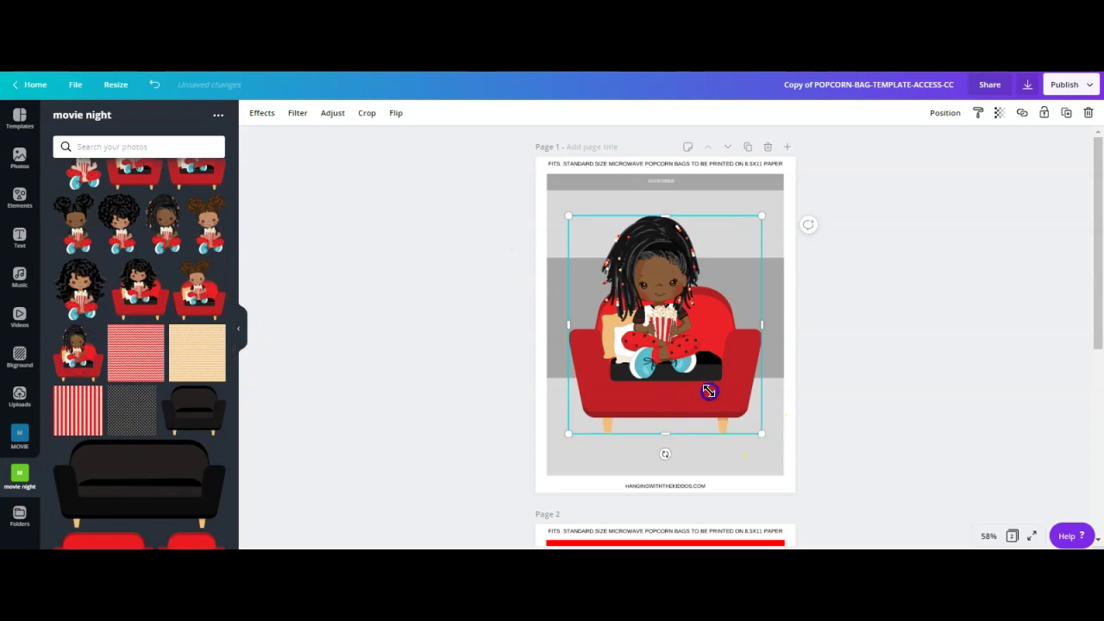
drag(709, 391, 680, 370)
drag(652, 284, 636, 308)
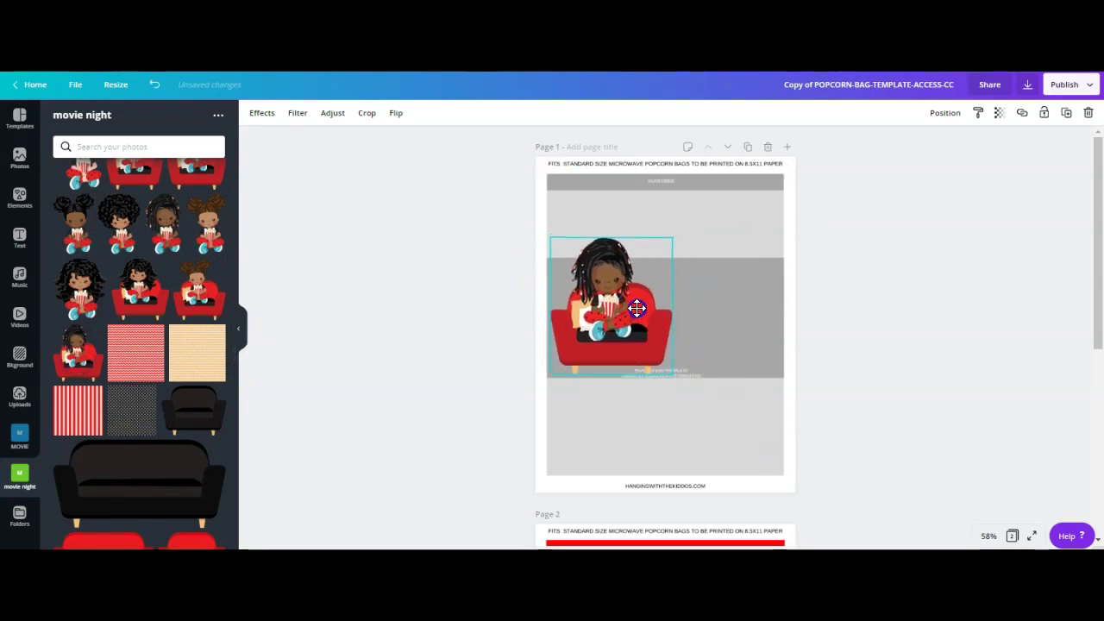
drag(673, 238, 657, 258)
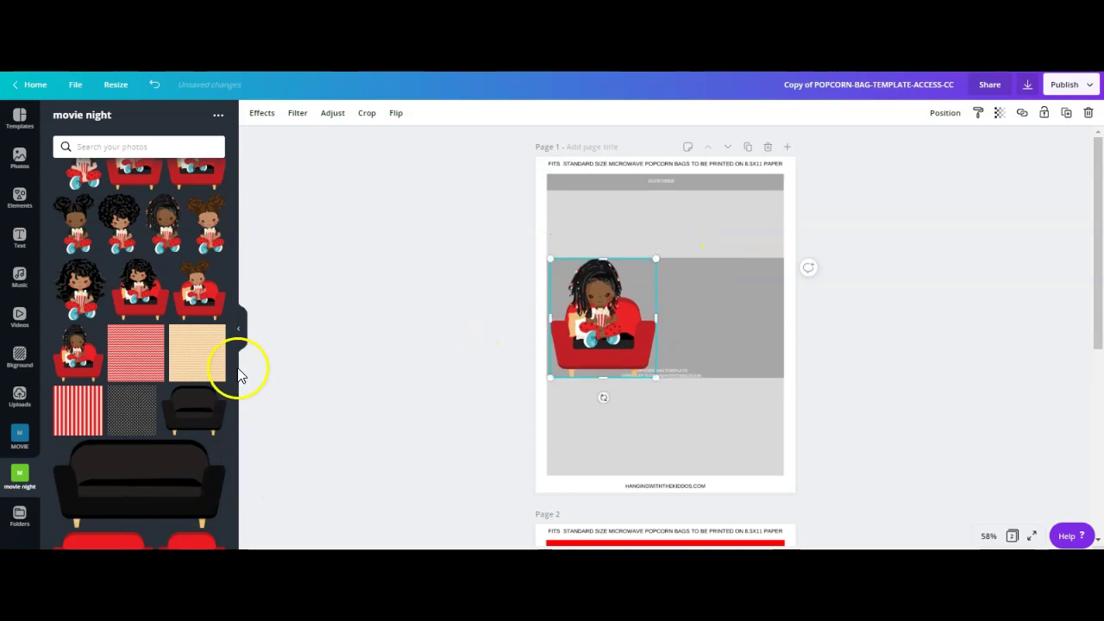